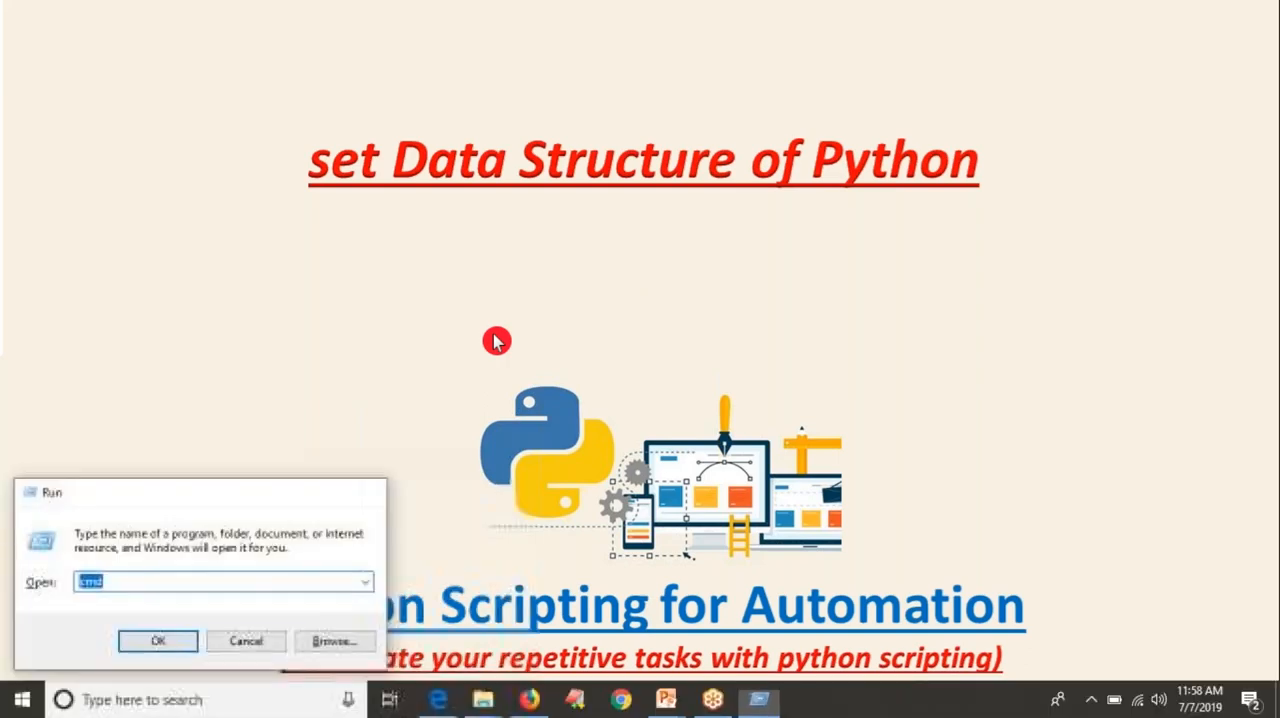
Launch a command prompt via cmd and start the Python 3.7 interpreter in it.
key("Return")
type("python")
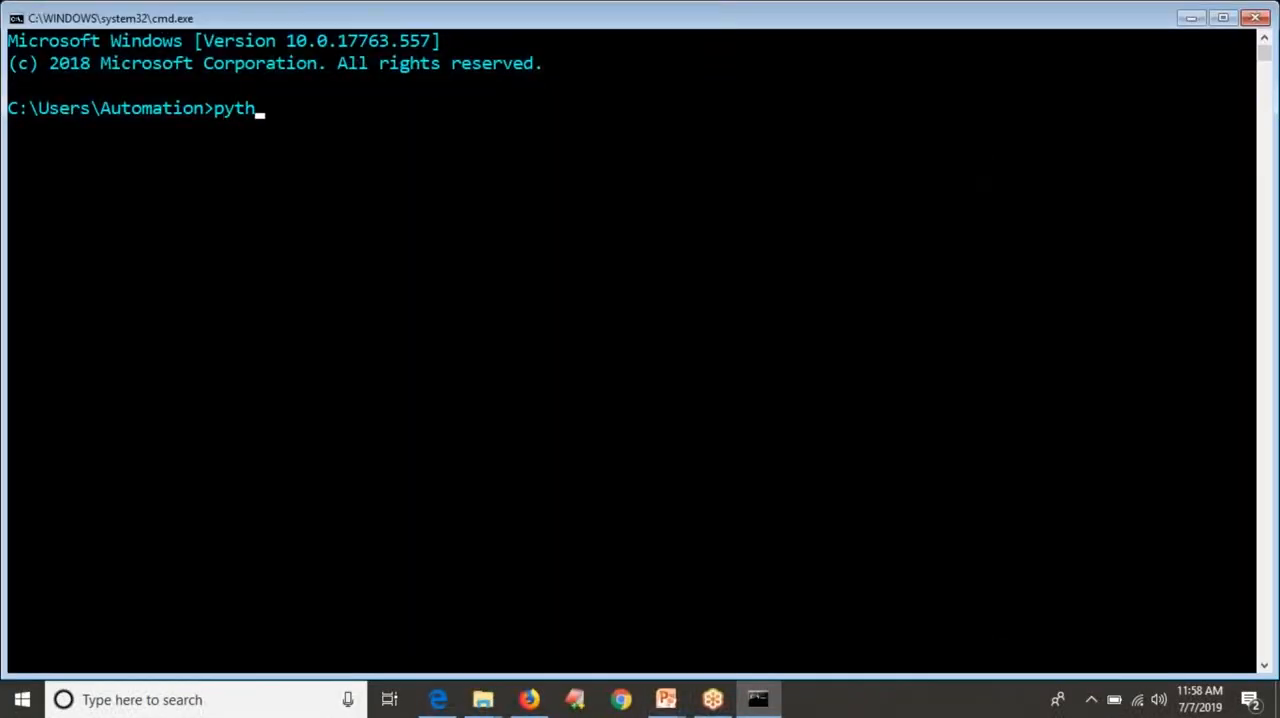
key("Return")
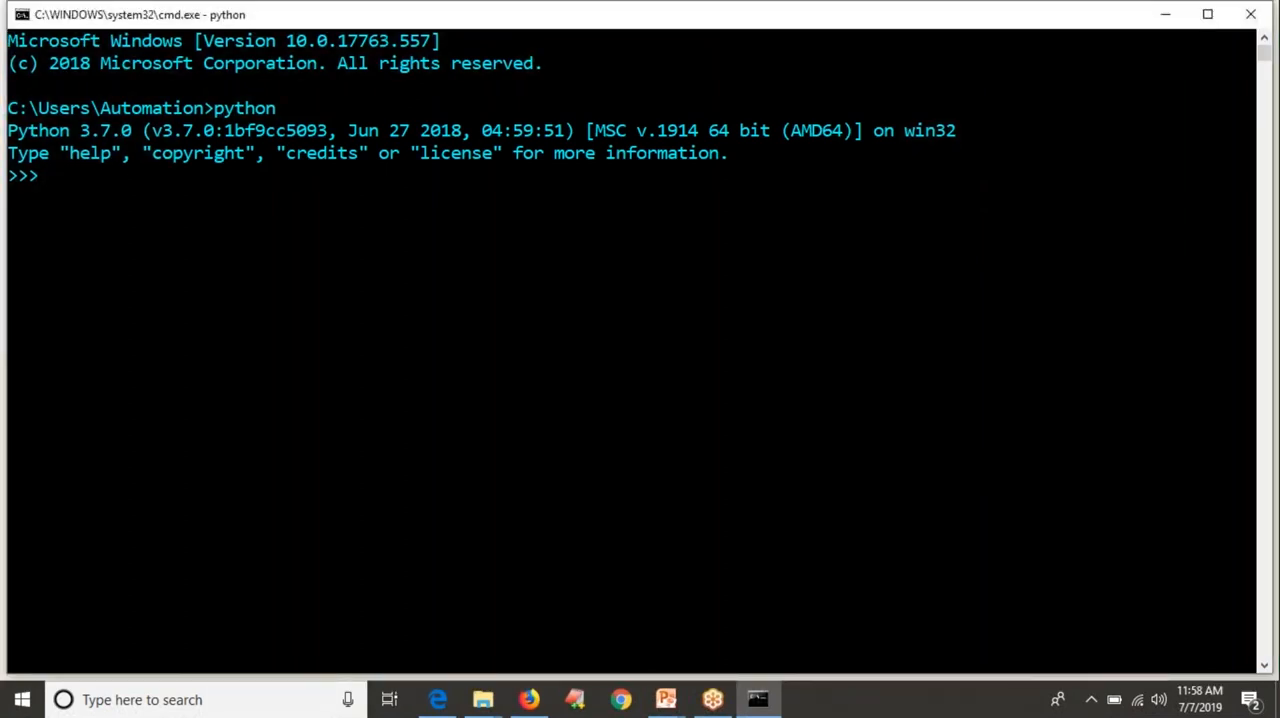
type("y")
Define my_set={4,5,7,2,7,0} and print it, showing {0, 2, 4, 5, 7}.
key("BackSpace")
type("my_s")
type("et={")
type("4,5,7")
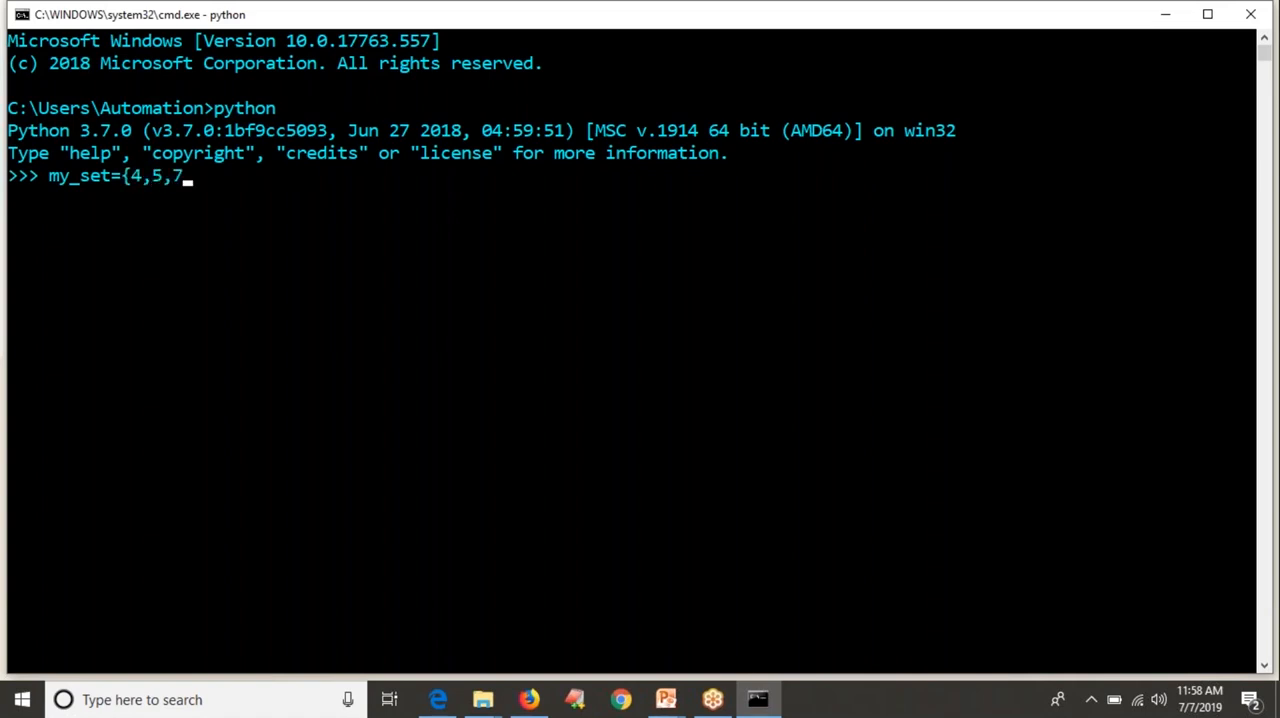
type(",2,7")
type(",0")
type("}")
key("Return")
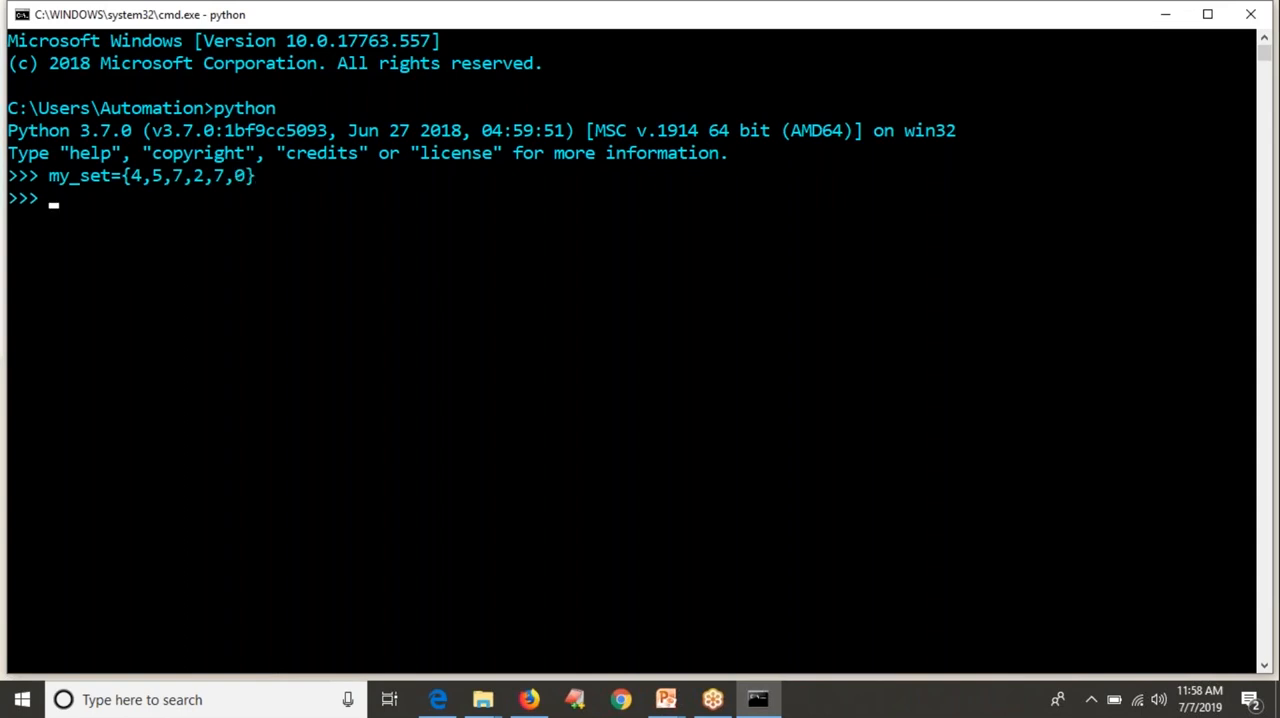
type("print(my_s")
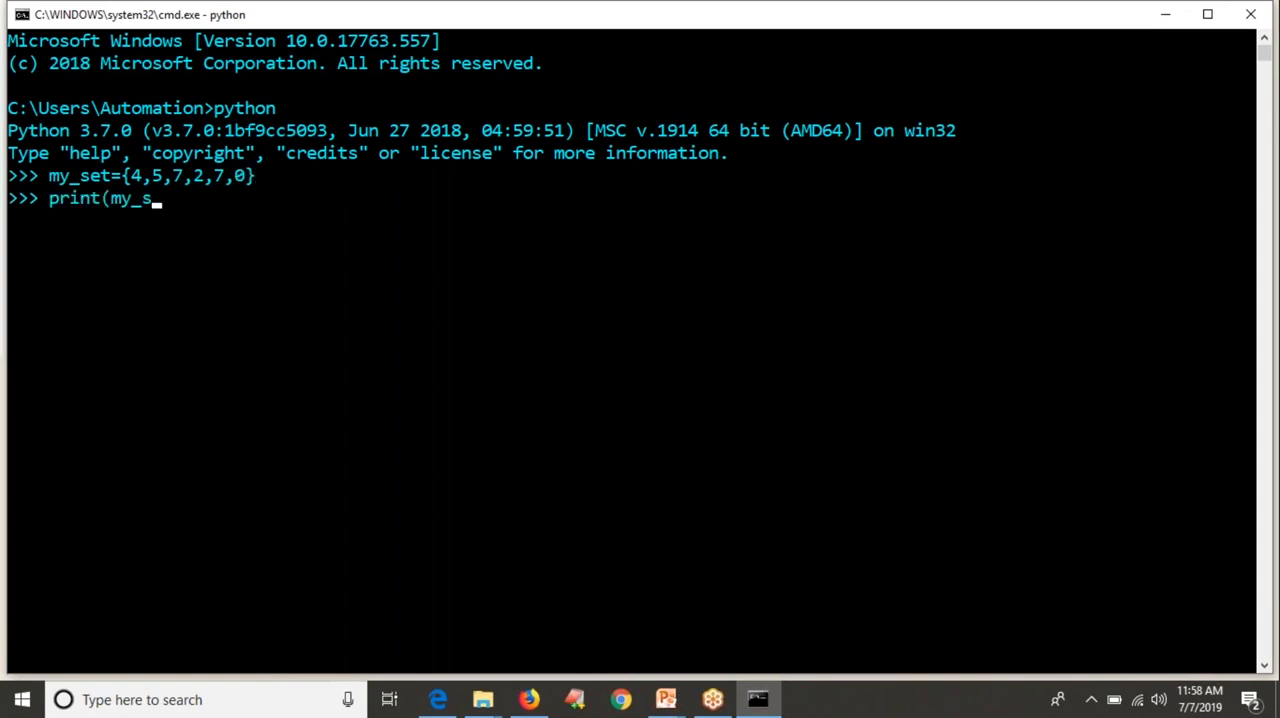
type("et)")
key("Return")
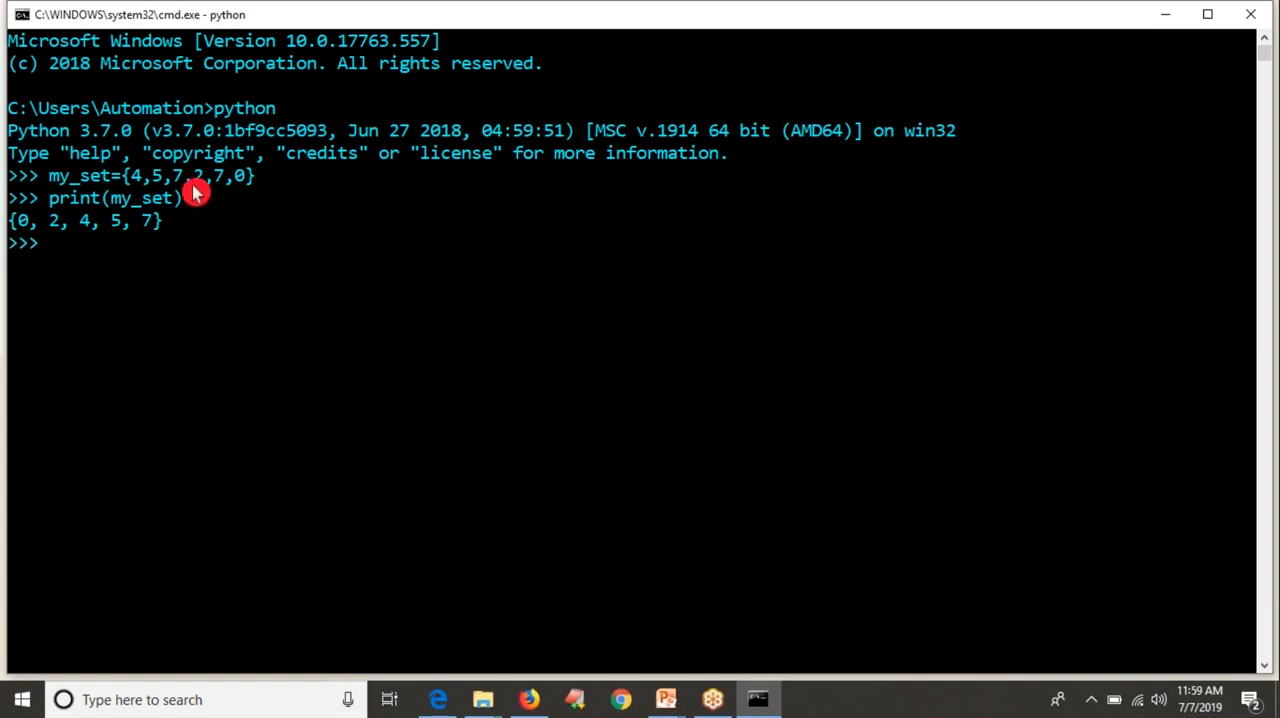
Mark both repeated 7s in the set definition to show duplicates collapse.
left_click(177, 176)
left_click(220, 178)
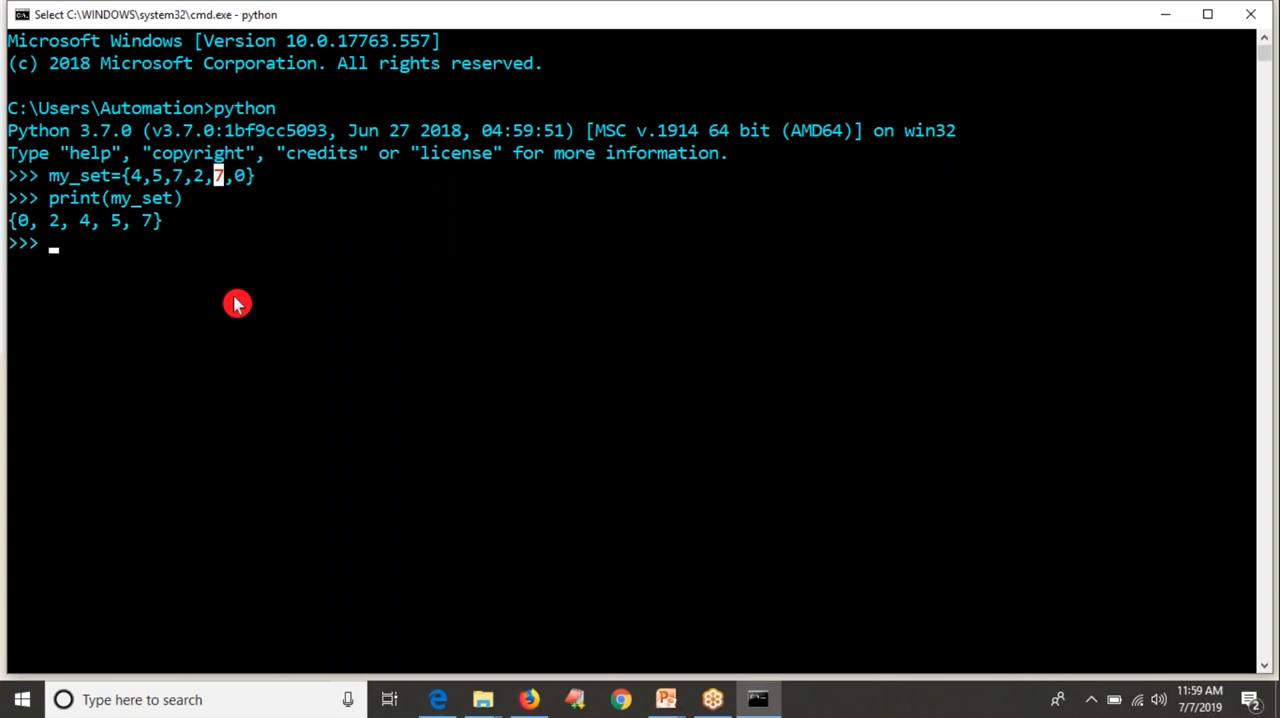
type("bool")
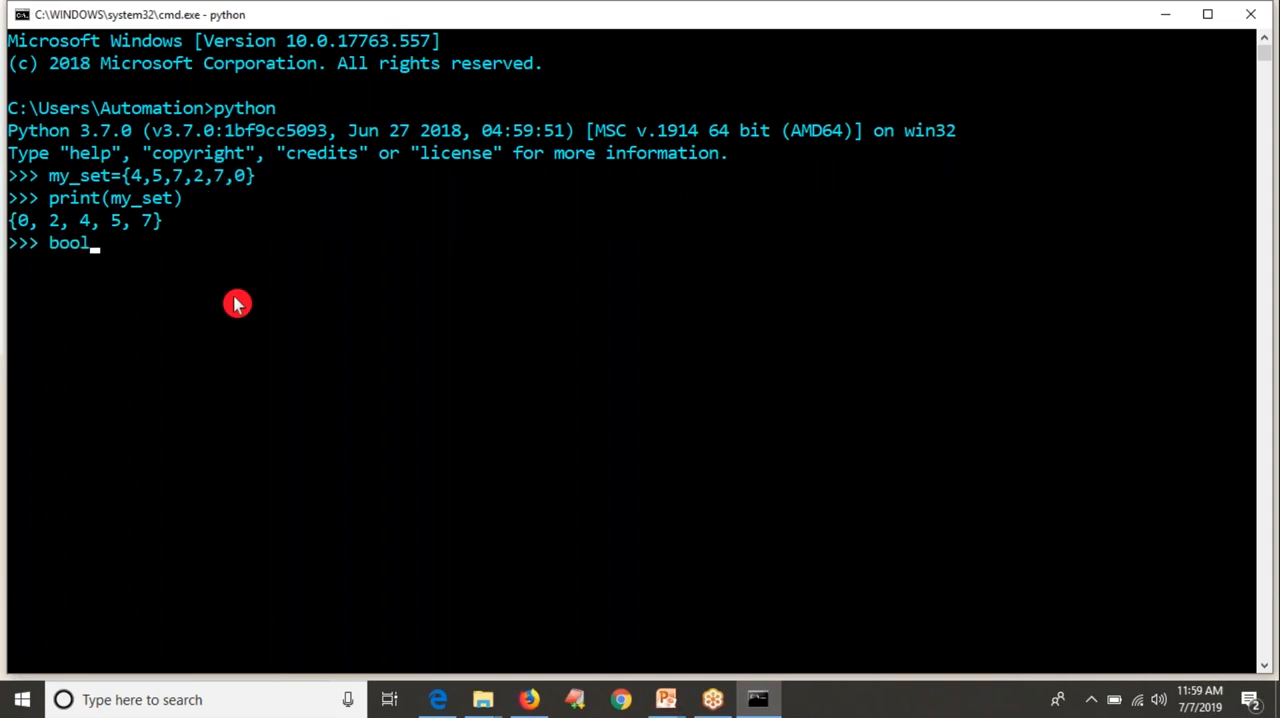
type("(my_")
type("set)")
Evaluate bool(my_set) on the non-empty set, returning True.
key("Return")
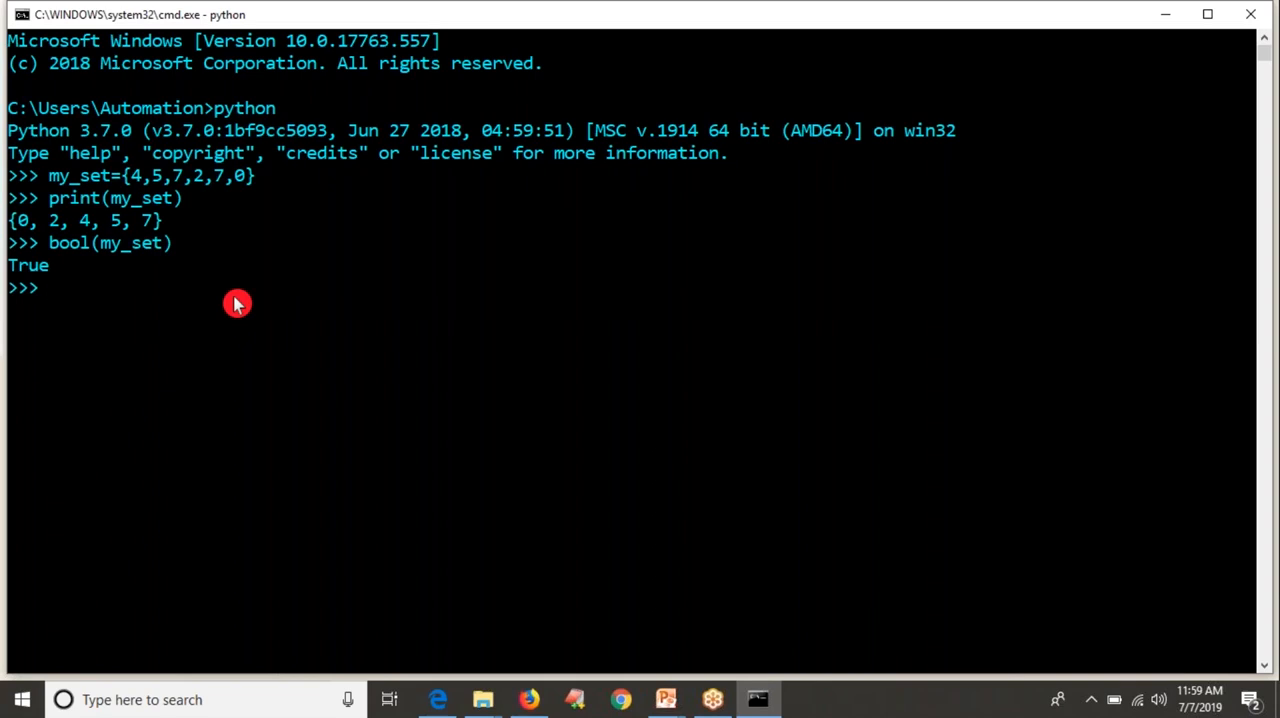
type("my")
type("_set")
type("=")
type("set")
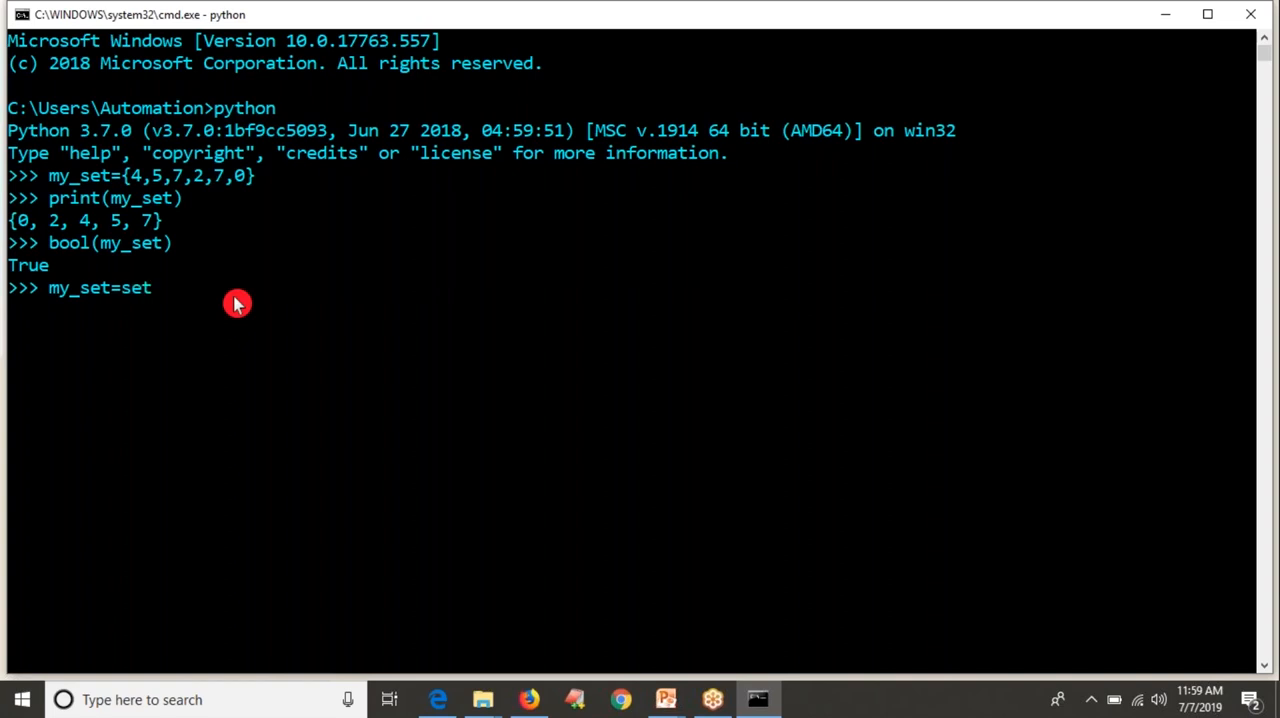
type("({}")
type(")")
Redefine my_set=set({}), show its type <class 'set'>, and bool(my_set) returns False.
key("Return")
type("prin")
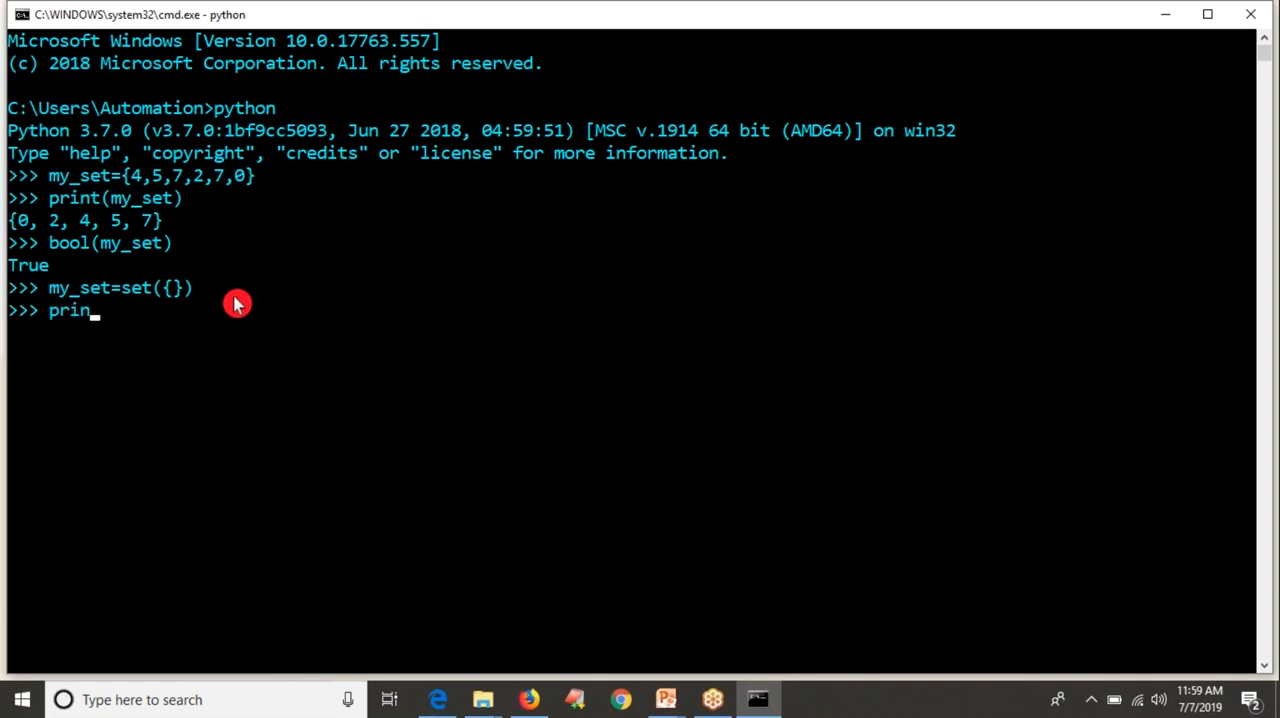
type("t(type(my_set)")
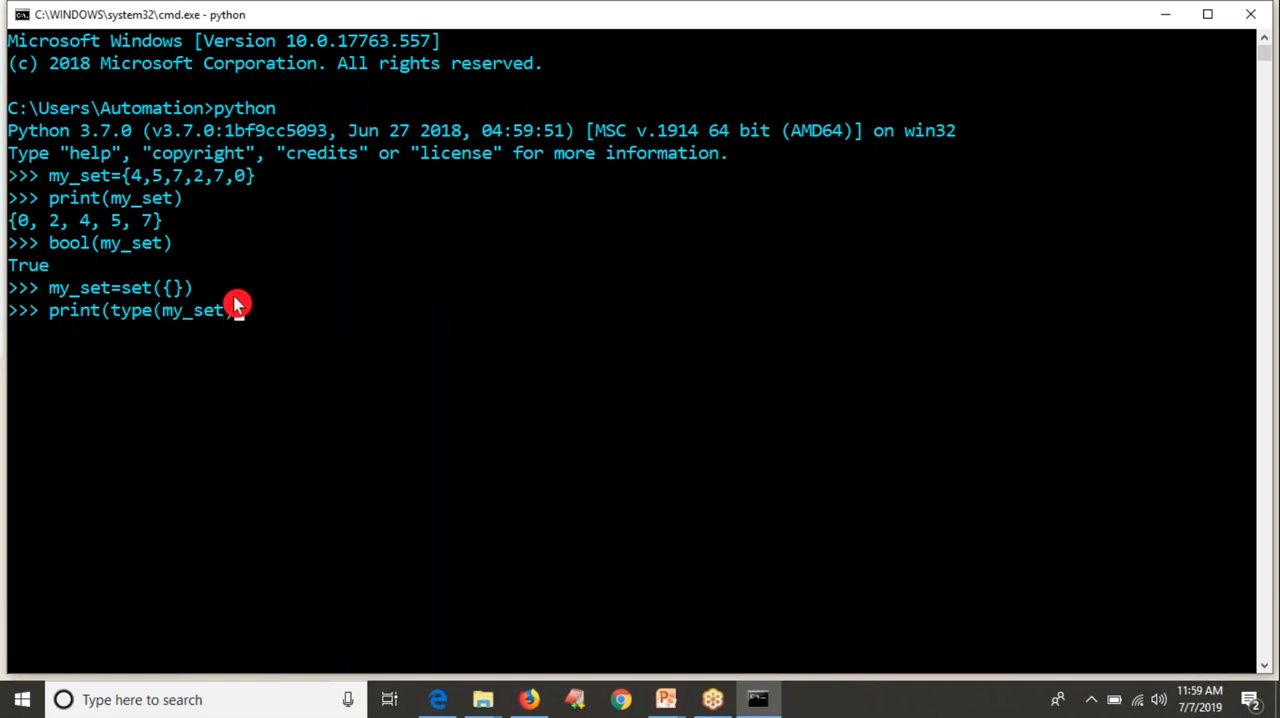
type(")")
key("Return")
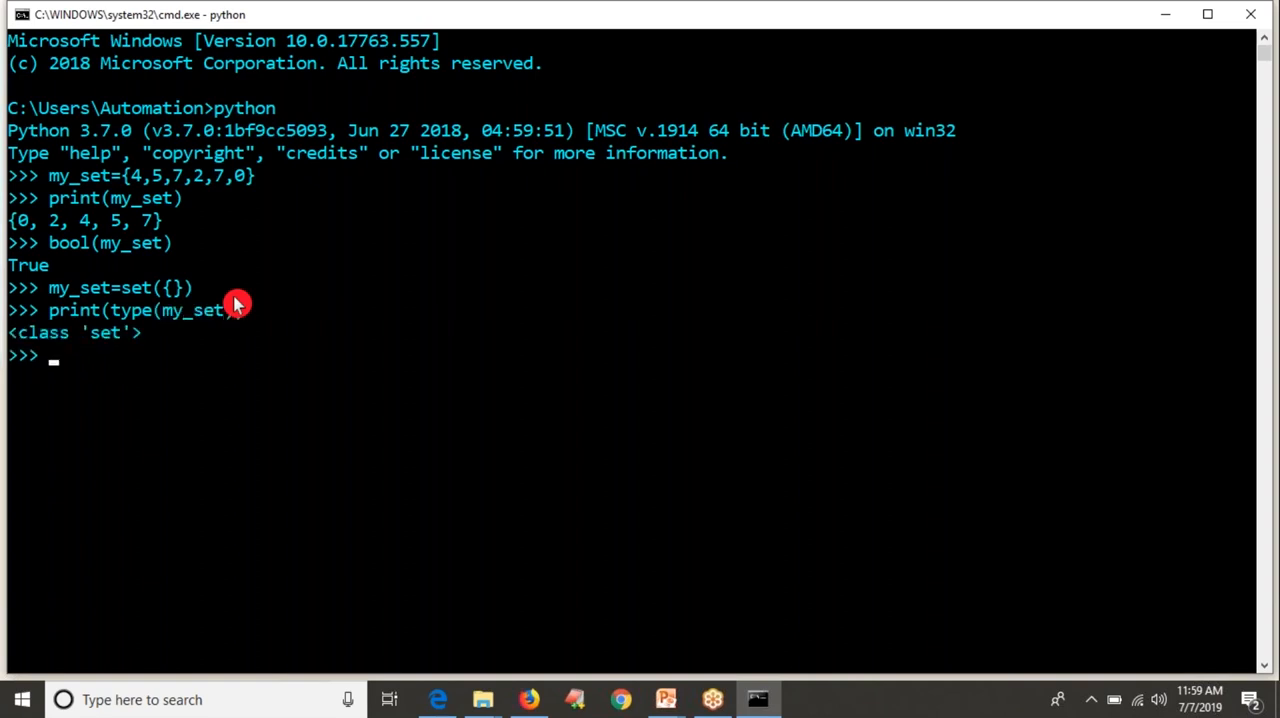
type("bool(")
type("my_set)")
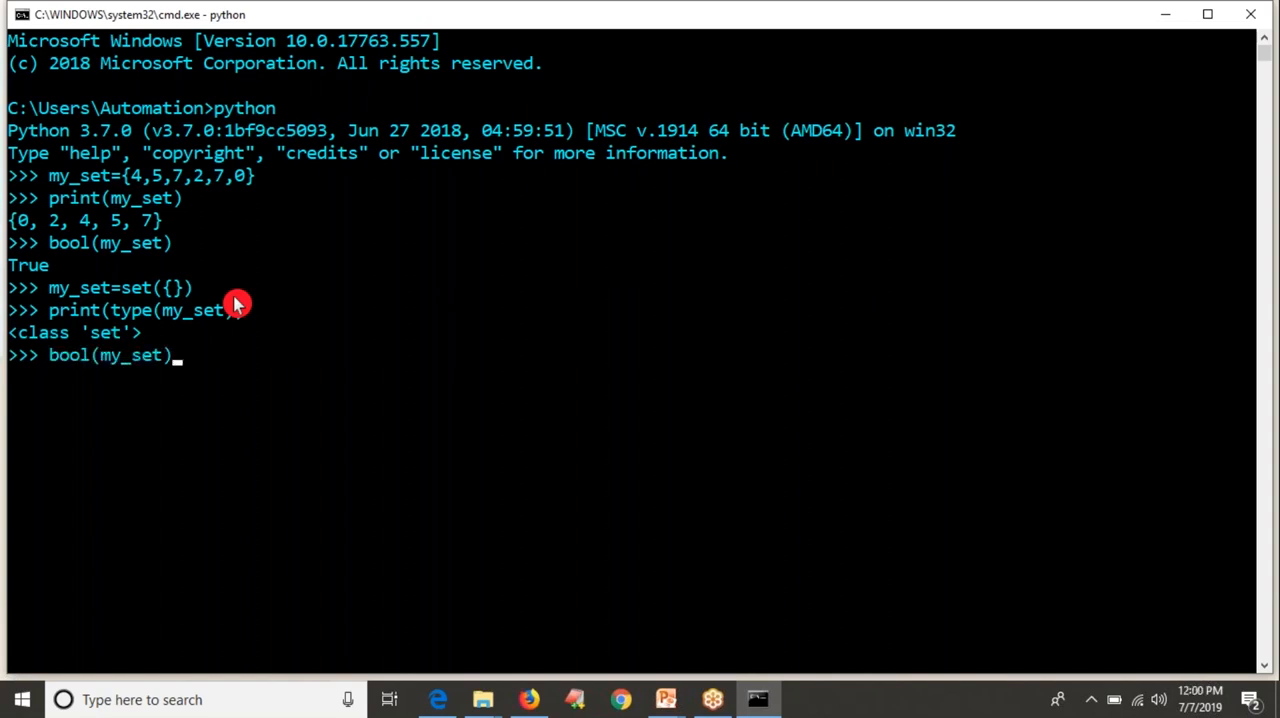
key("Return")
left_click_drag(49, 176, 268, 185)
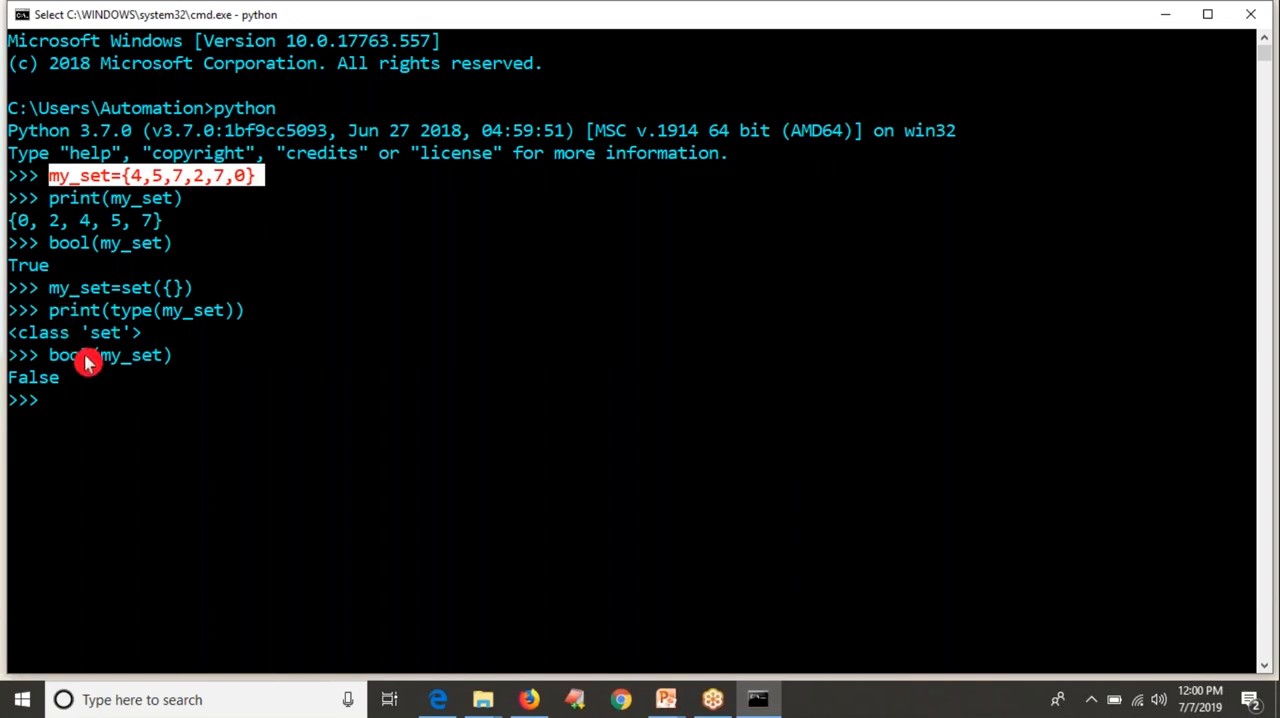
left_click_drag(10, 378, 55, 392)
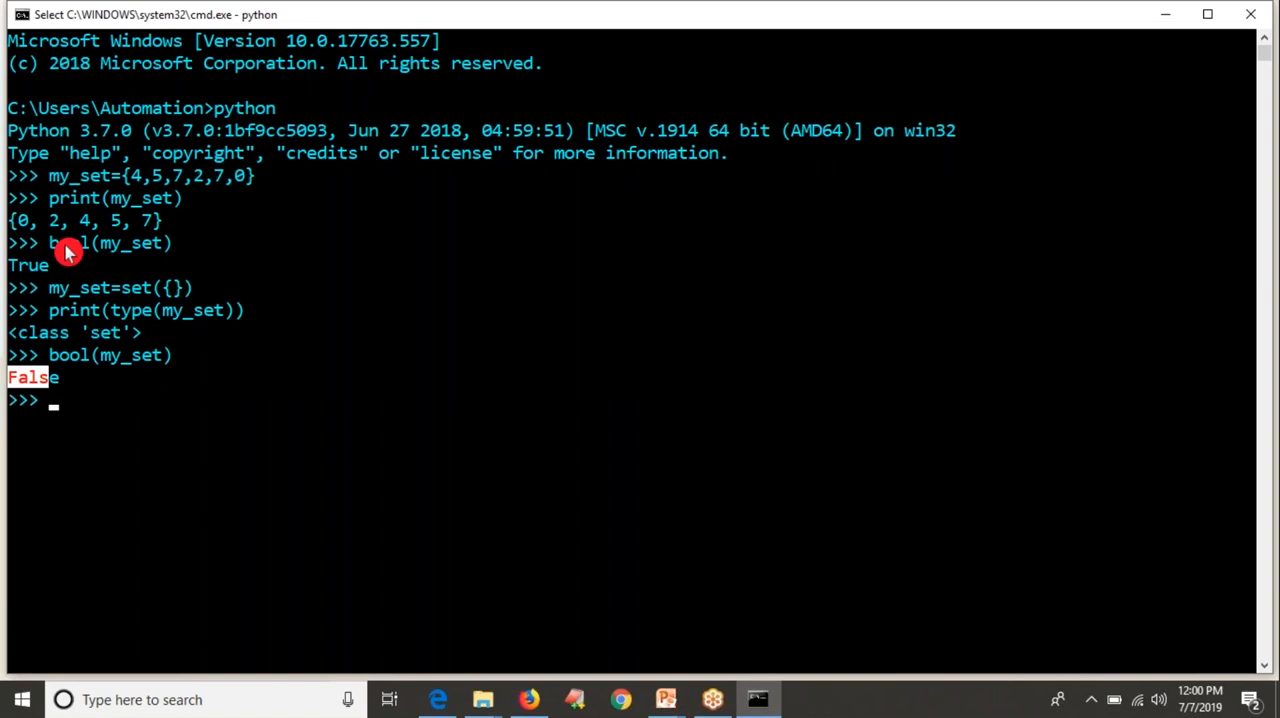
type("lis")
key("BackSpace")
key("BackSpace")
key("BackSpace")
type("my_")
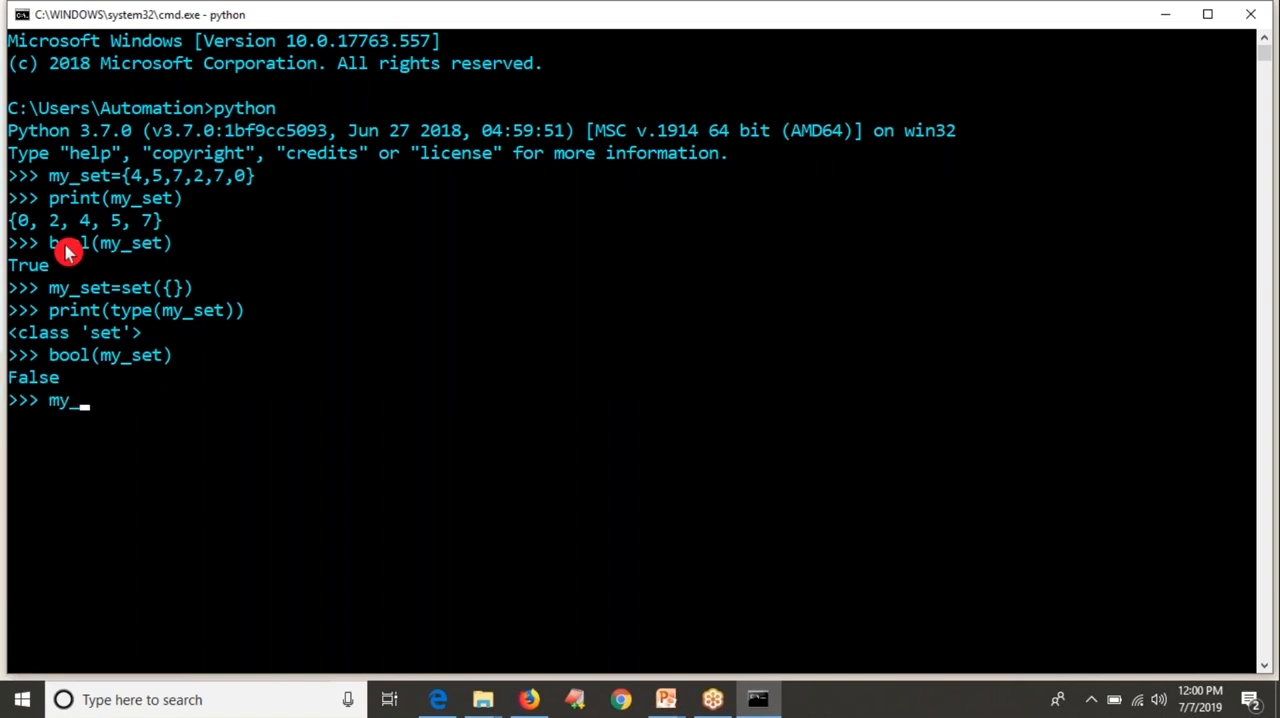
type("li=[")
type("4,5,6,7")
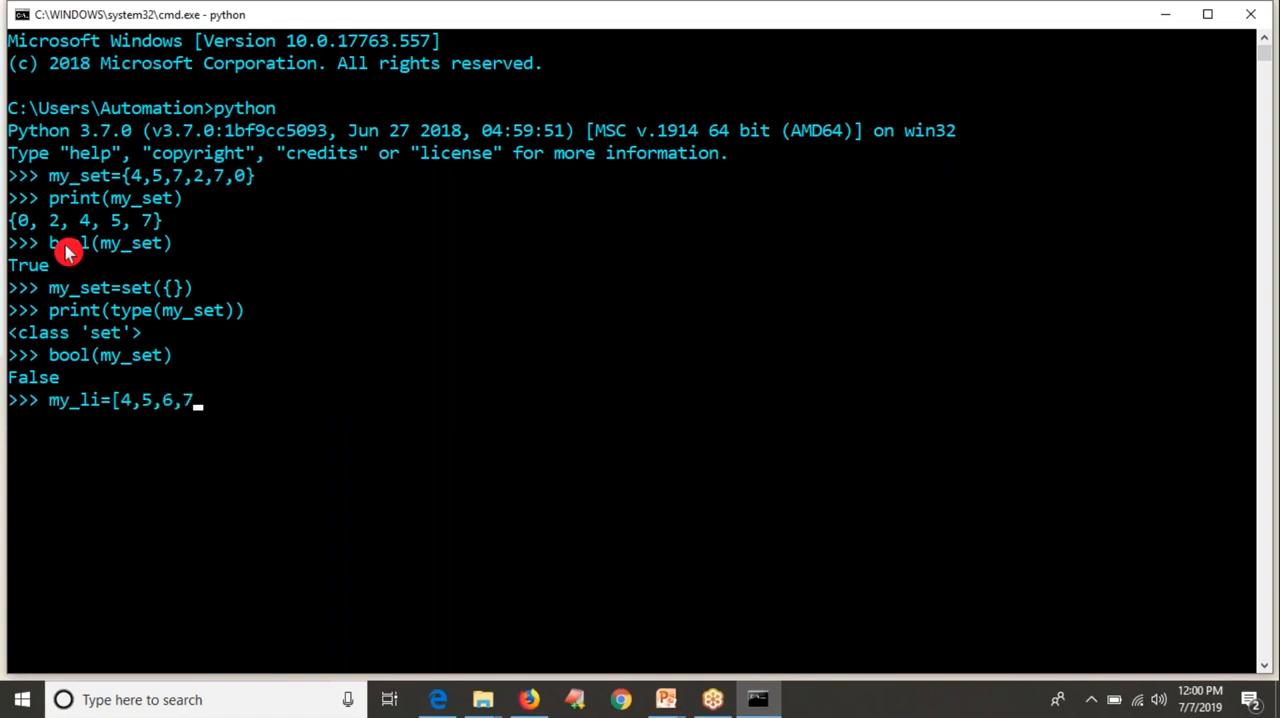
type("]")
Store my_li=[4,5,6,7] and convert it with set(my_li).
key("Return")
type("set(m")
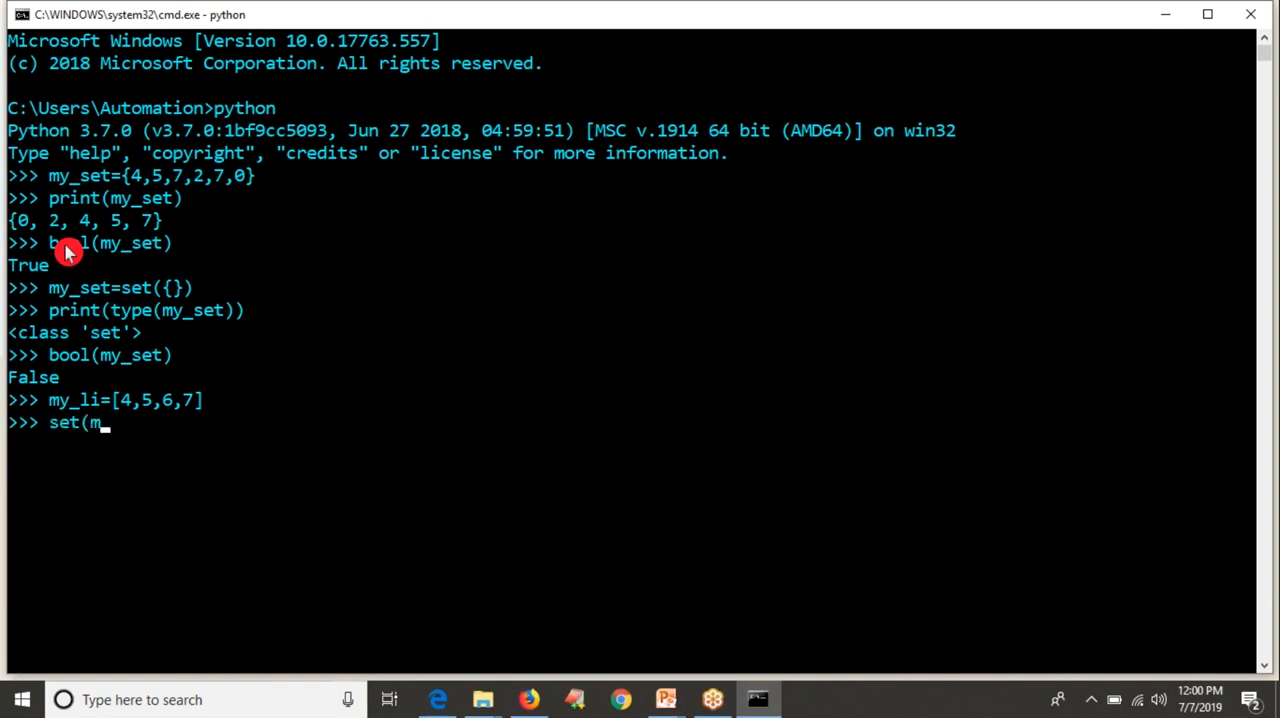
type("y_li)")
key("Return")
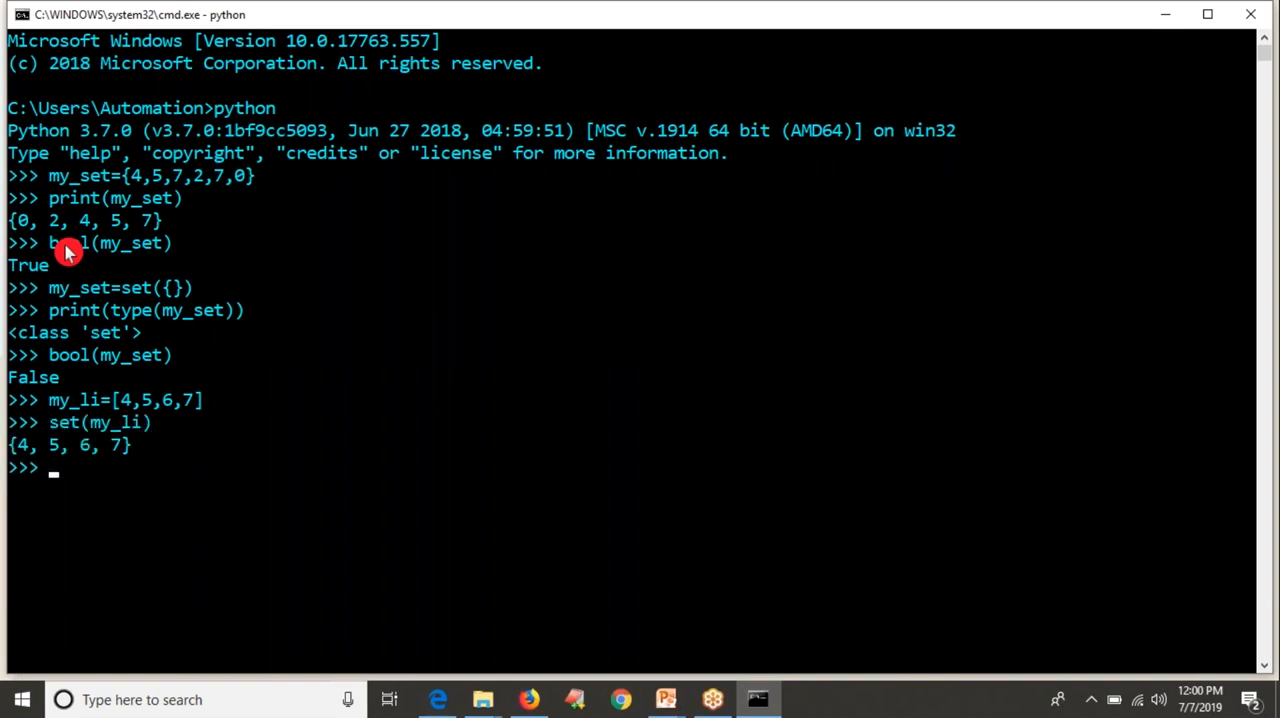
Redefine my_li=[4,5,6,7,4,5] and rerun set(my_li), yielding {4, 5, 6, 7} without duplicates.
key("Up")
key("Up")
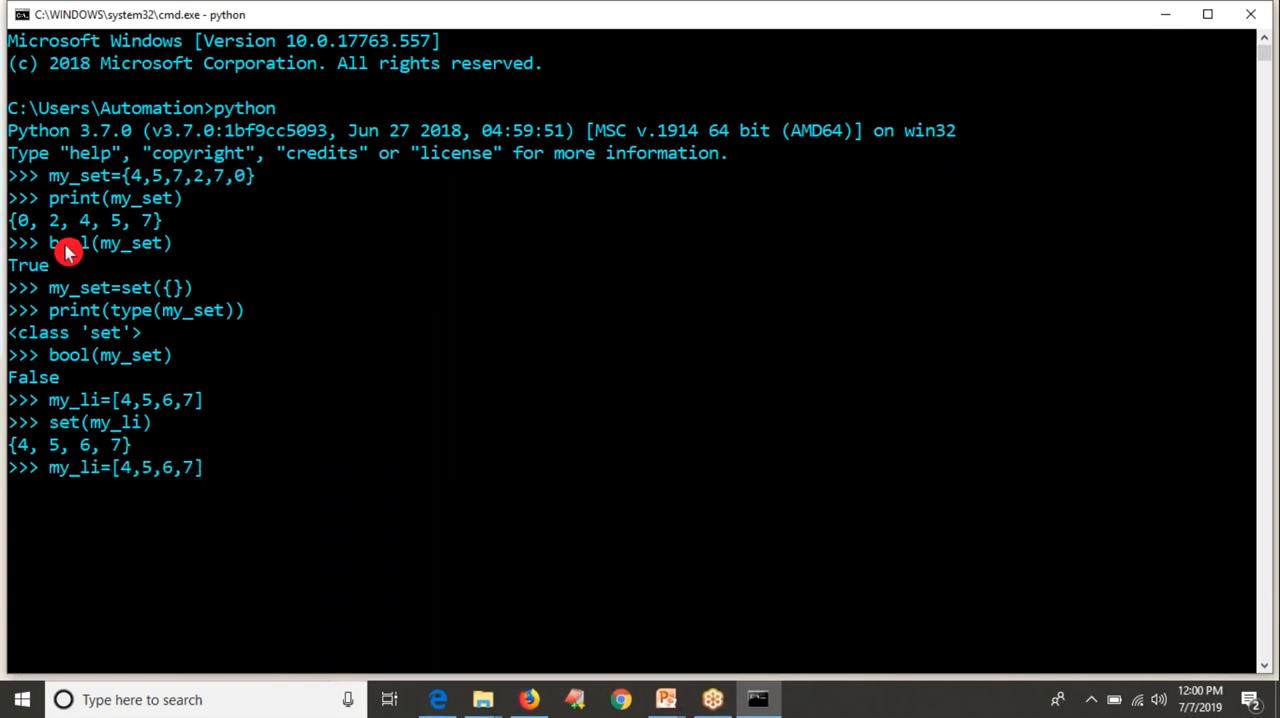
type(",4,")
type("5")
key("Return")
key("Up")
key("Up")
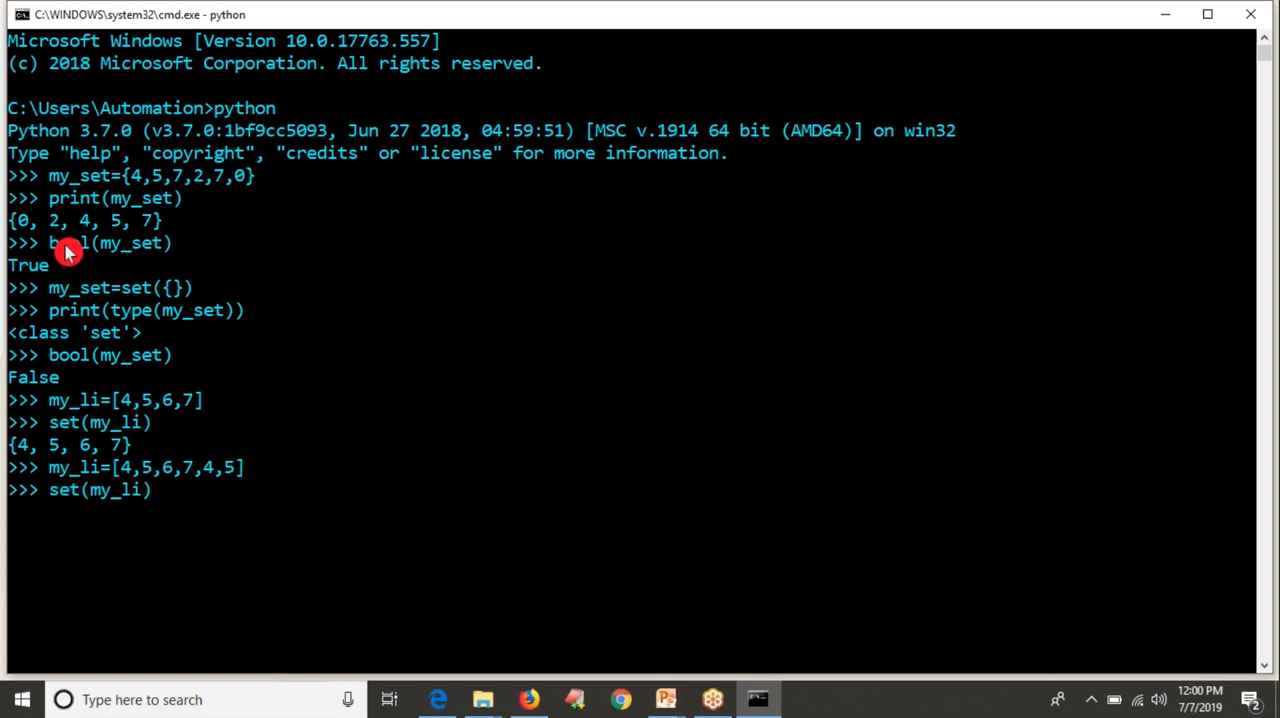
key("Up")
key("Up")
key("Return")
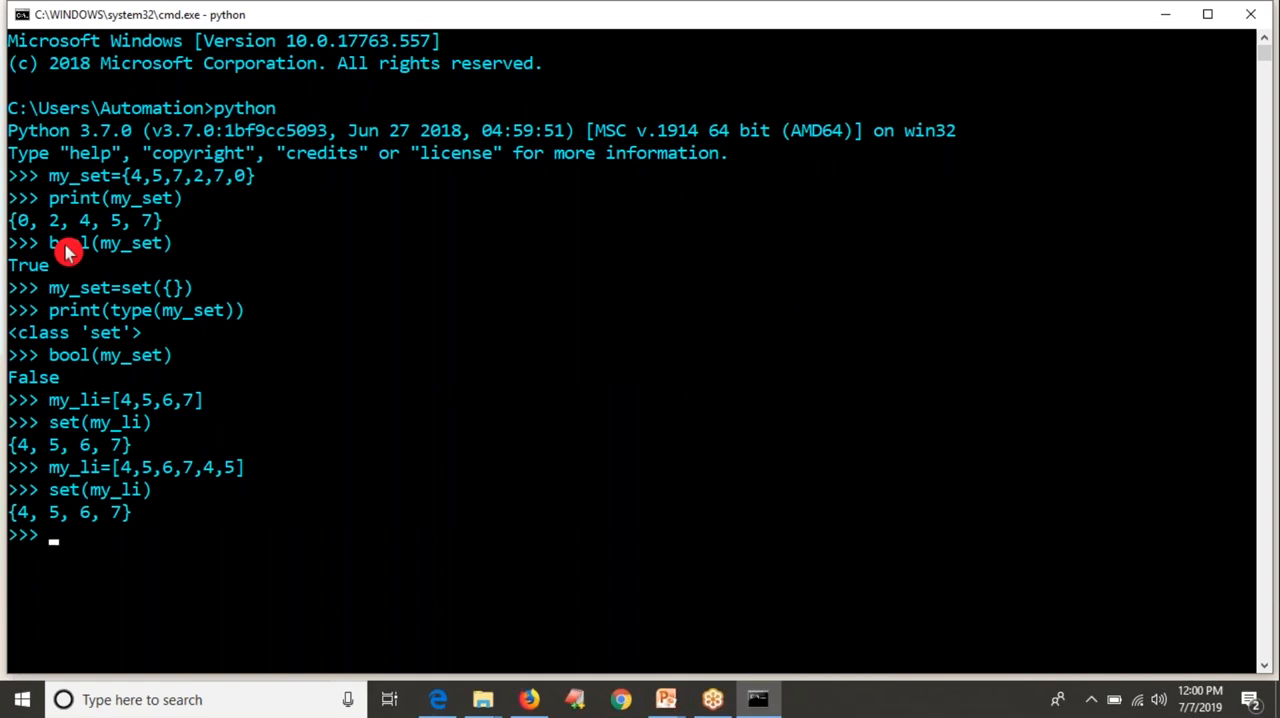
type("dir(s")
type("et)")
Run dir(set) to list all set methods such as add, union and update.
key("Return")
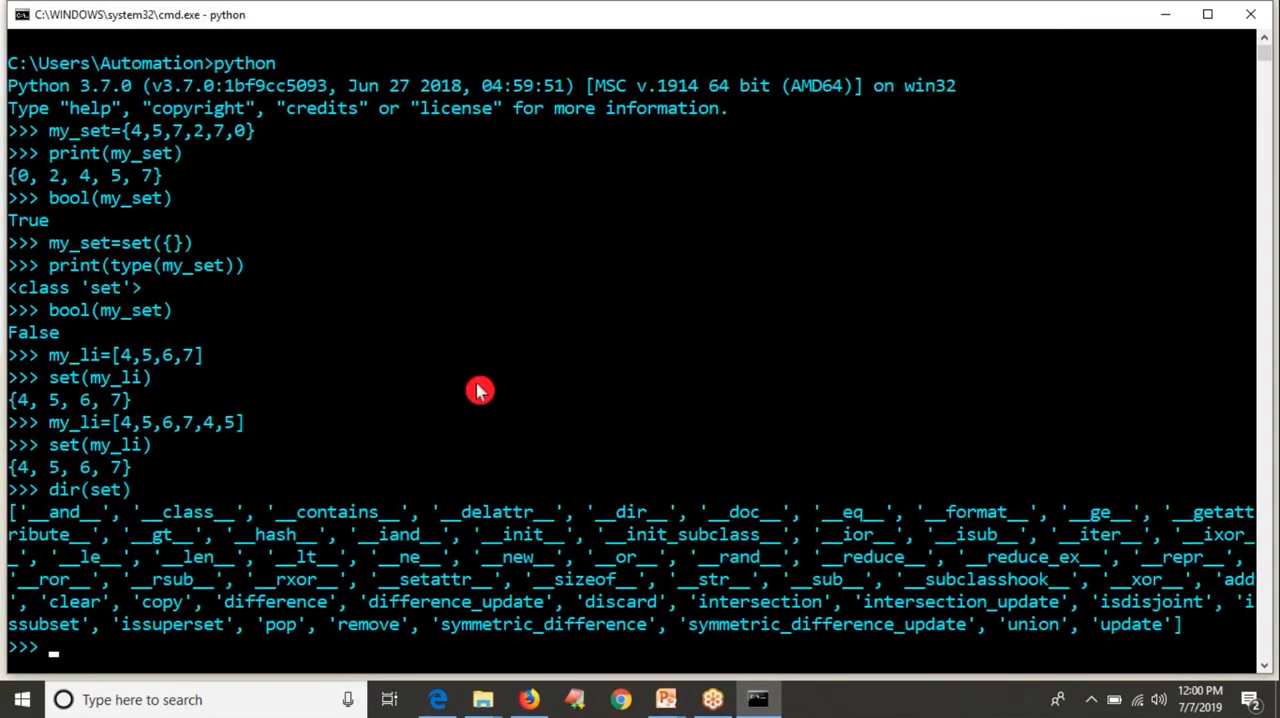
scroll(480, 390, "down", 3)
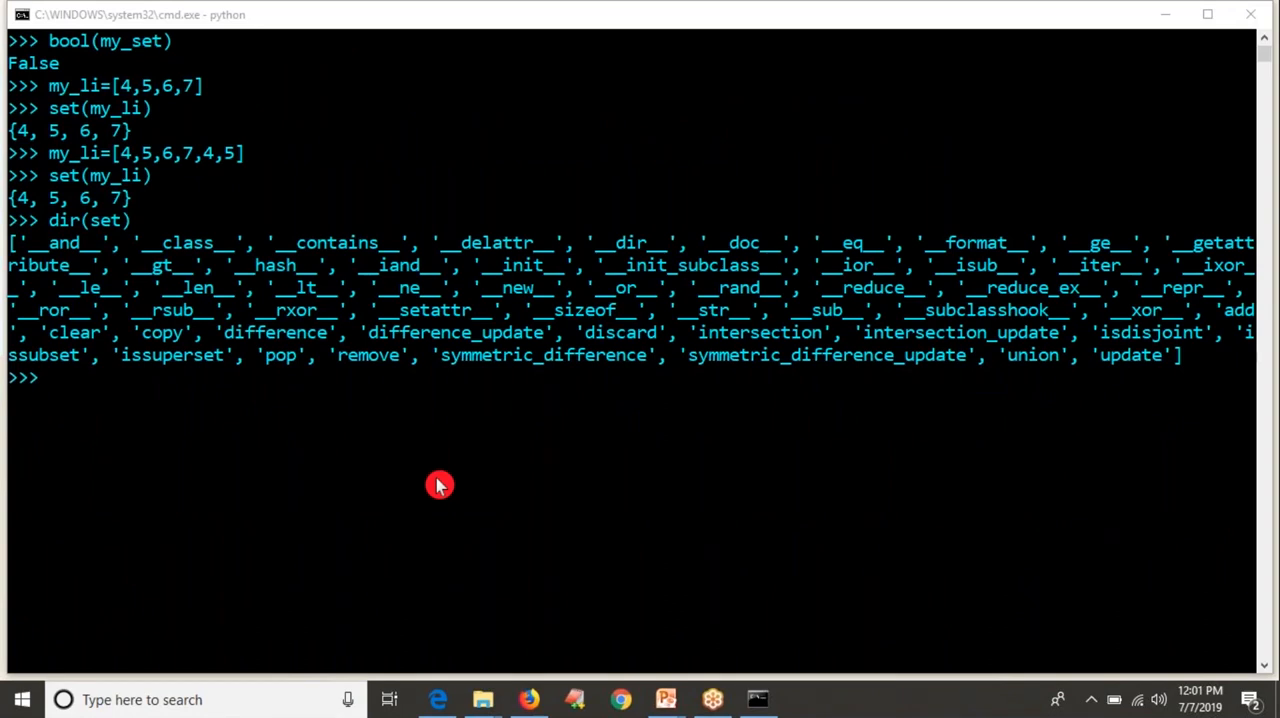
type("a=")
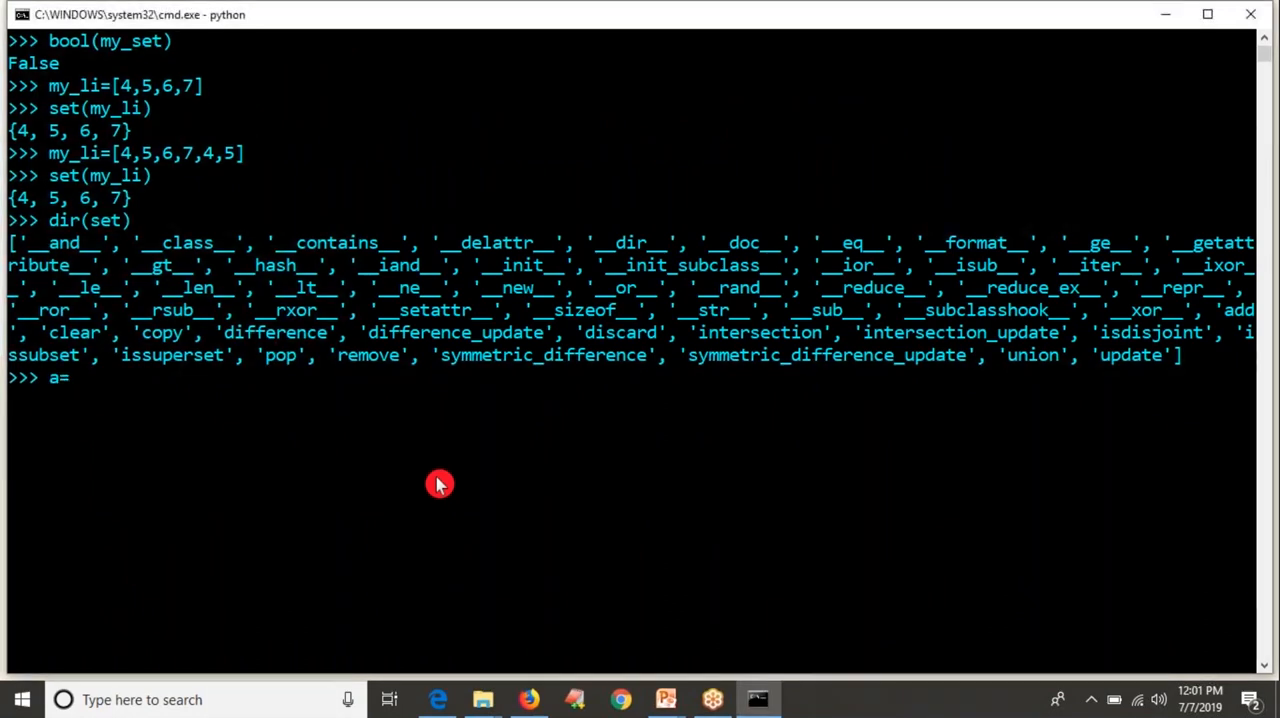
type("{3,4,5,6")
type("}")
Define sets a={3,4,5,6} and b={5,6,7,8,9}.
key("Return")
type("b=")
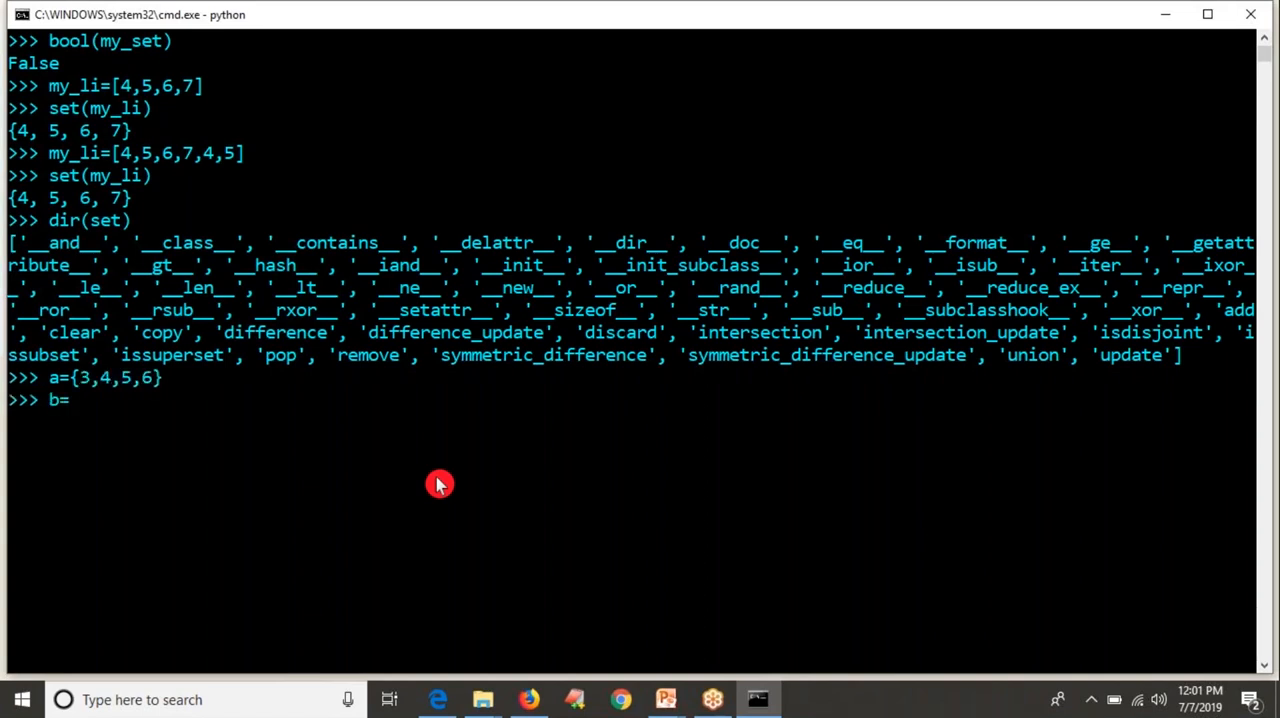
type("{5,6,7,")
type("8,")
type("9}")
key("Return")
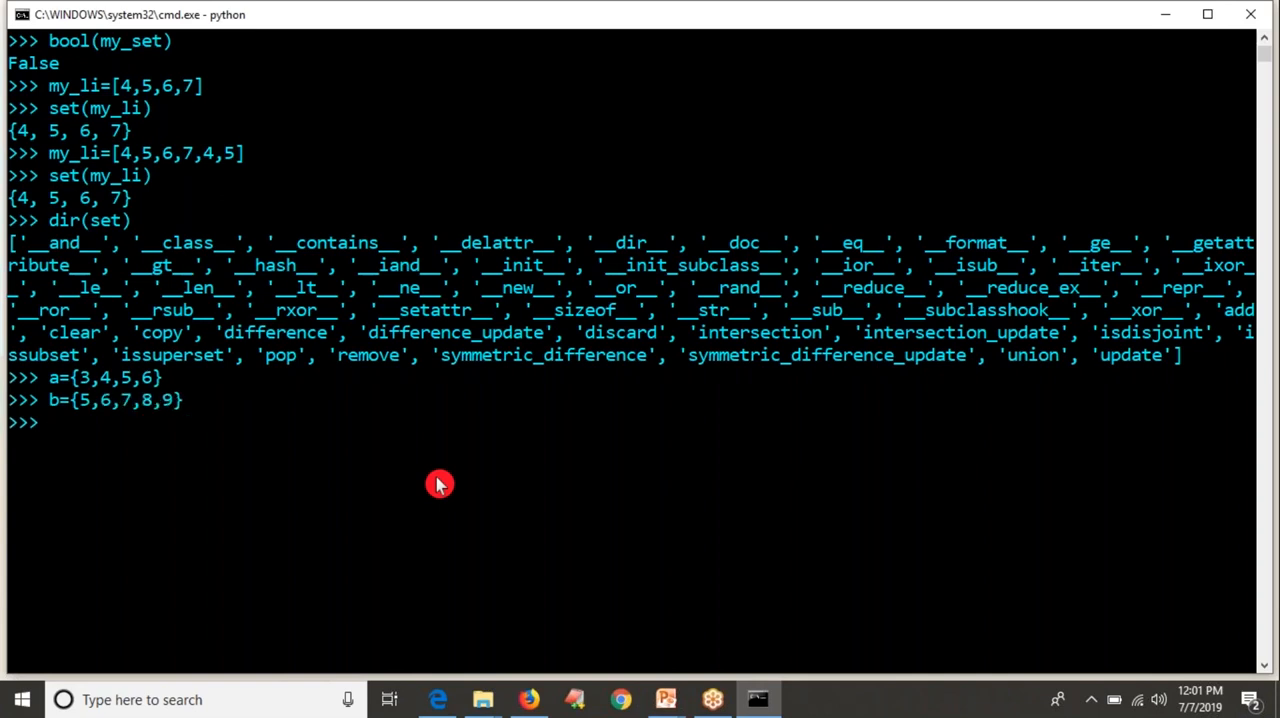
type("a.l")
Compute a.union(b) giving {3,…,9} and a.intersection(b) giving {5, 6}.
key("BackSpace")
type("un")
type("ion")
type("(b)")
key("Return")
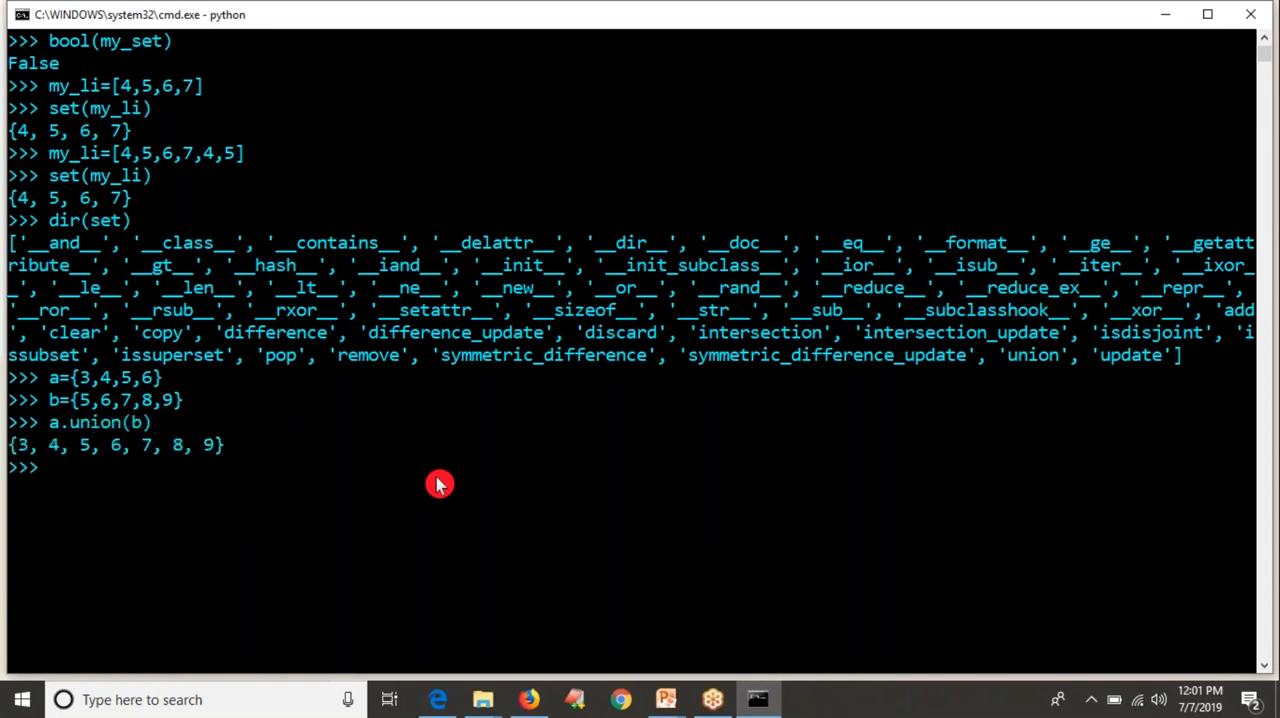
type("a.inter")
type("se")
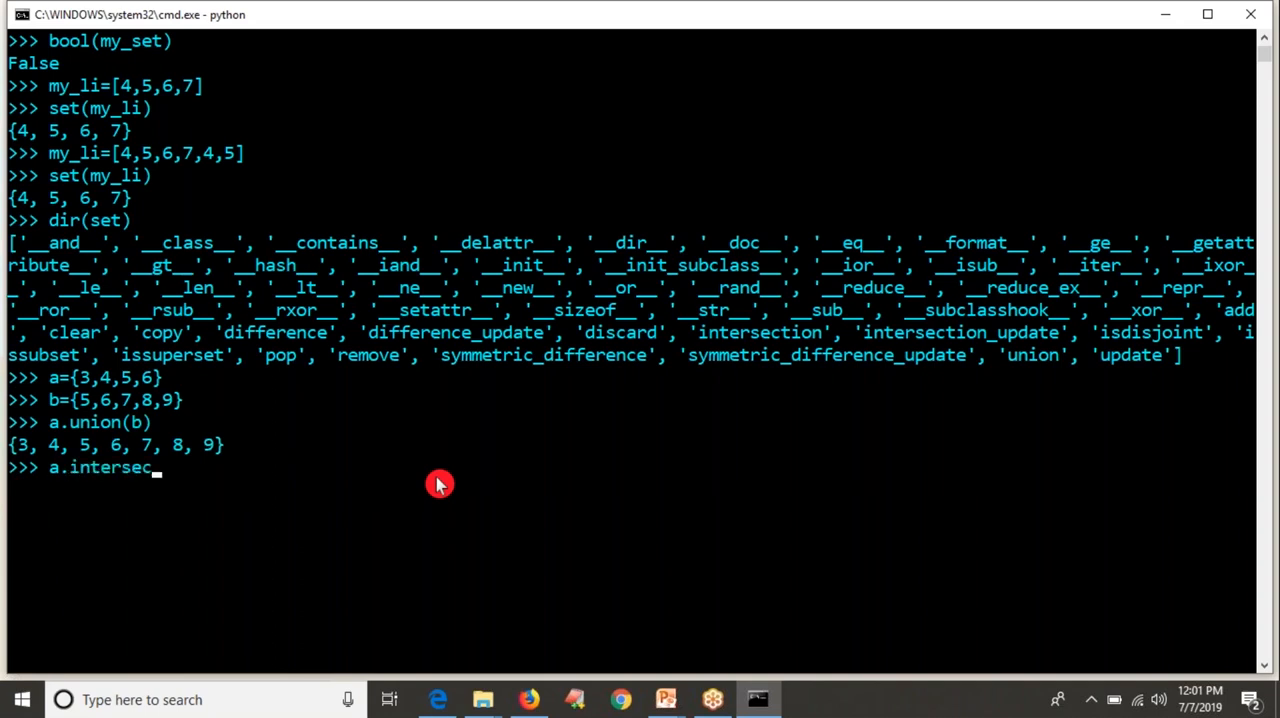
type("ction")
type("(b)")
key("Return")
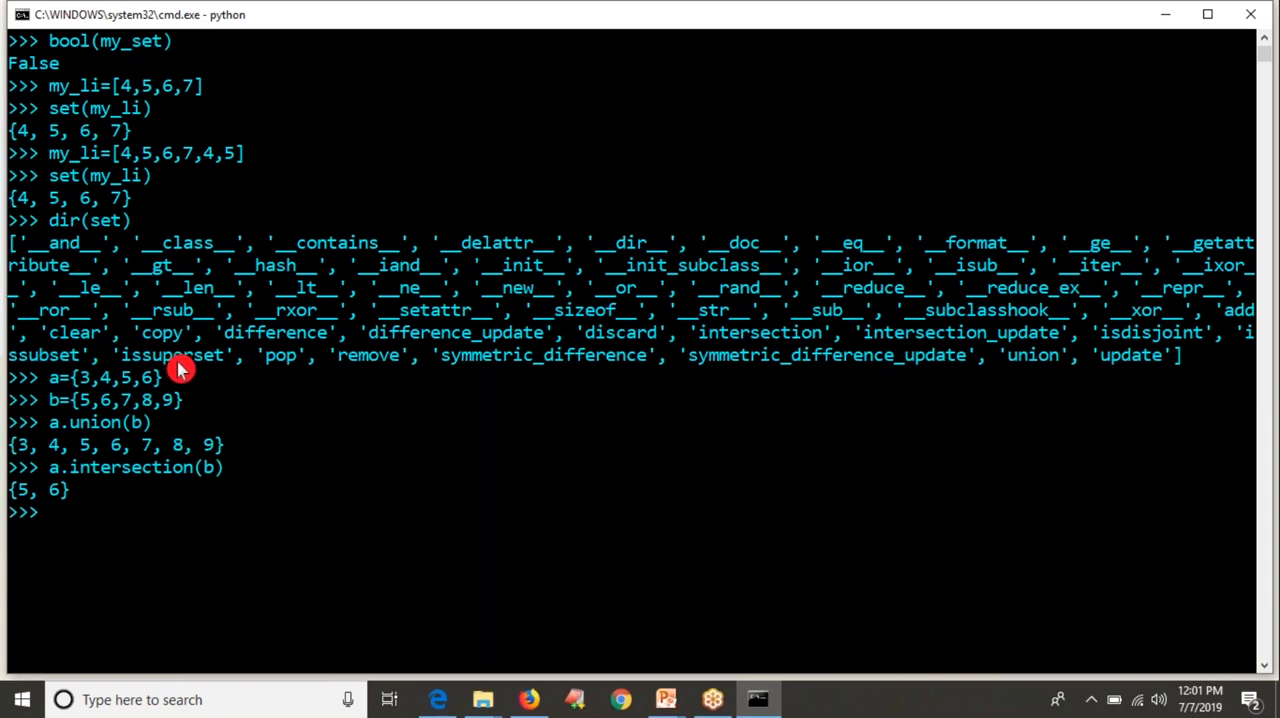
left_click_drag(165, 356, 965, 356)
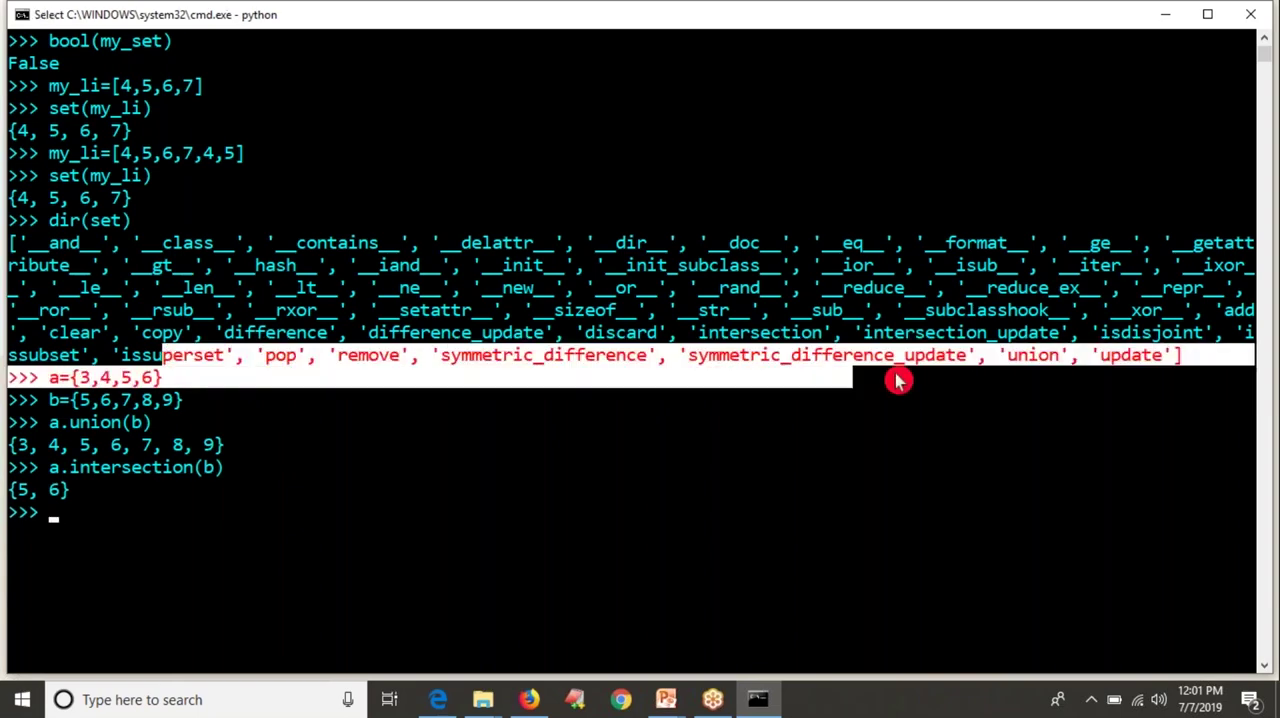
double_click(1025, 358)
left_click_drag(965, 310, 978, 350)
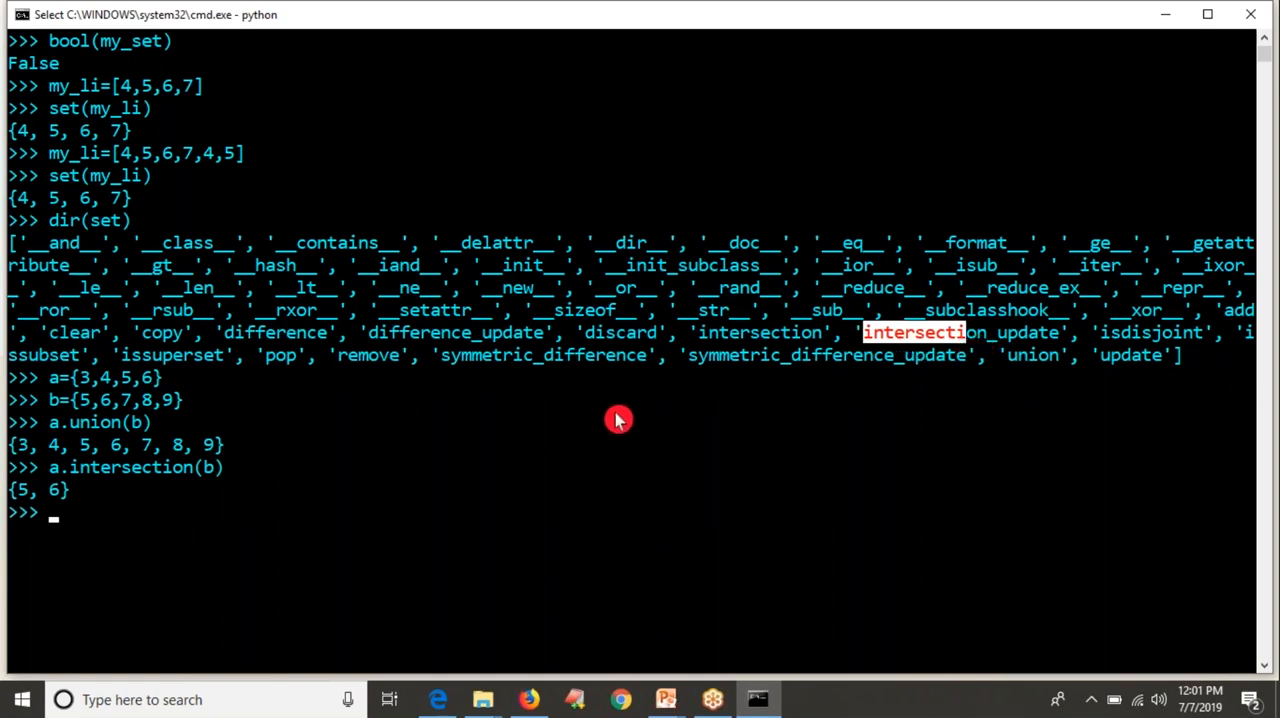
left_click(530, 699)
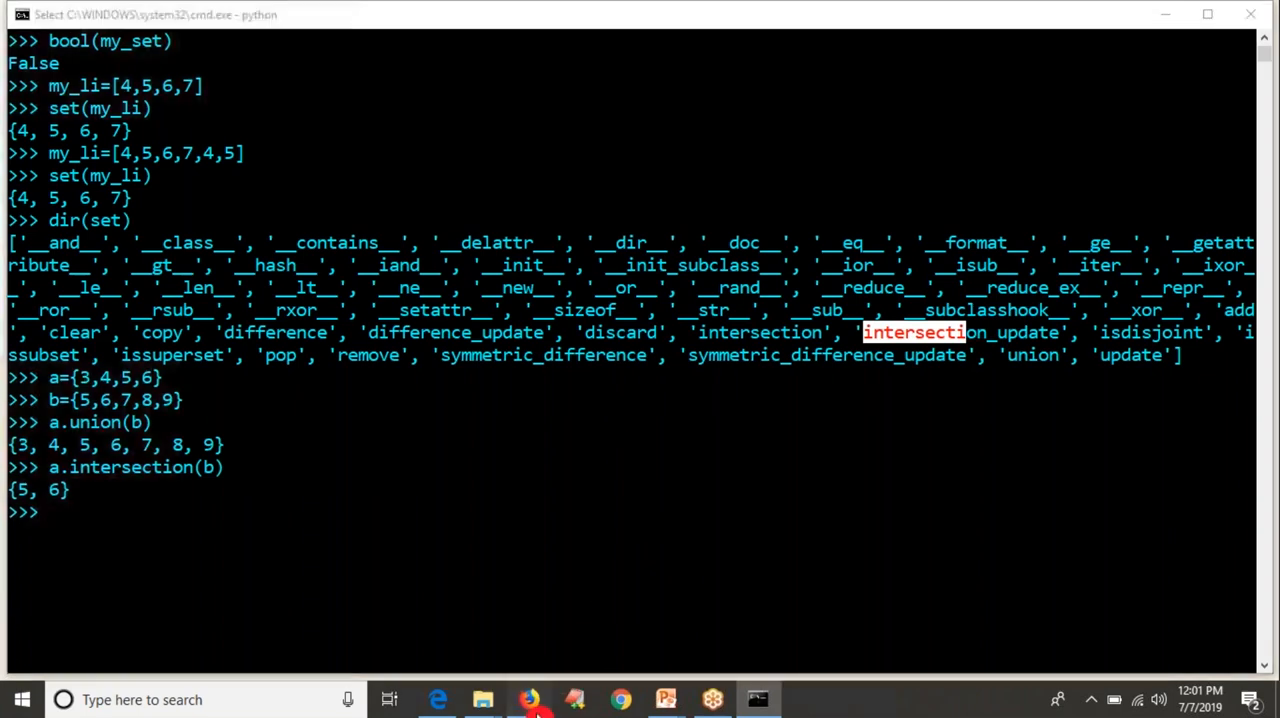